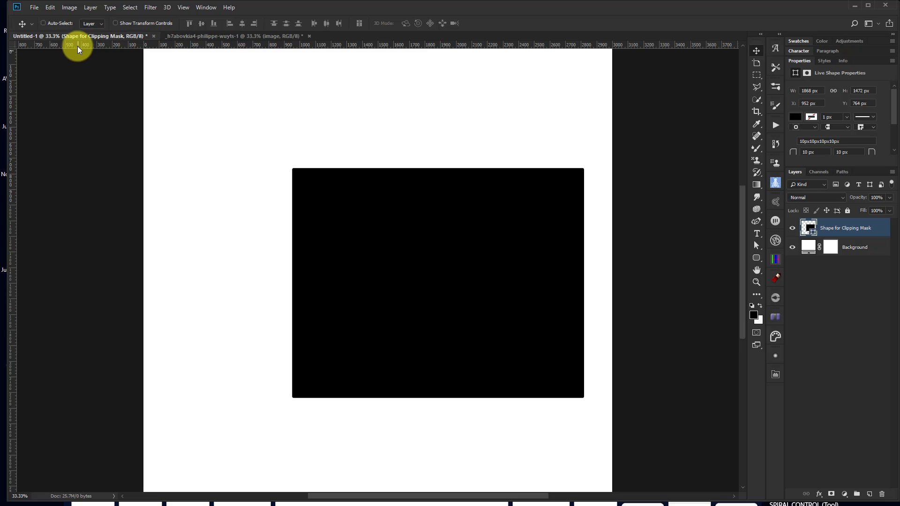
# Step: Copy the canyon photo from its own document into Untitled-1, at about X -2090 px, Y -1320 px
pyautogui.click(179, 35)
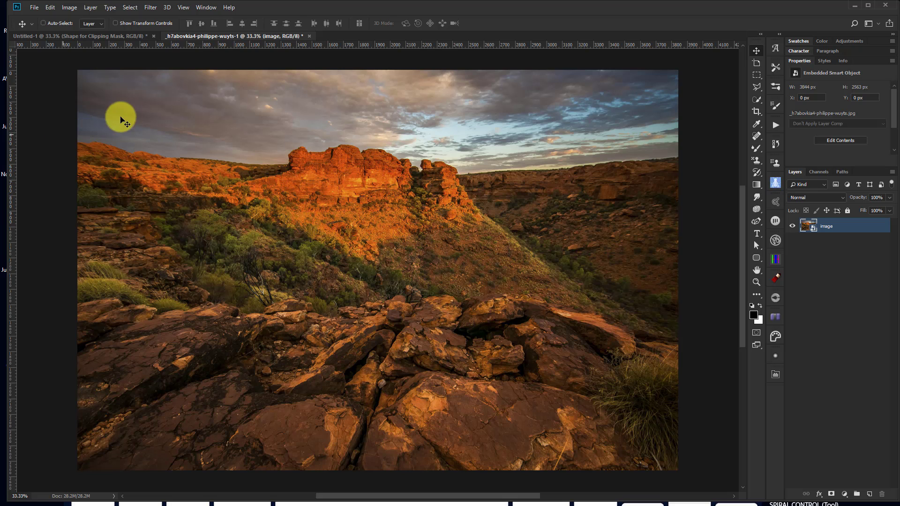
pyautogui.moveTo(133, 108); pyautogui.dragTo(103, 38)
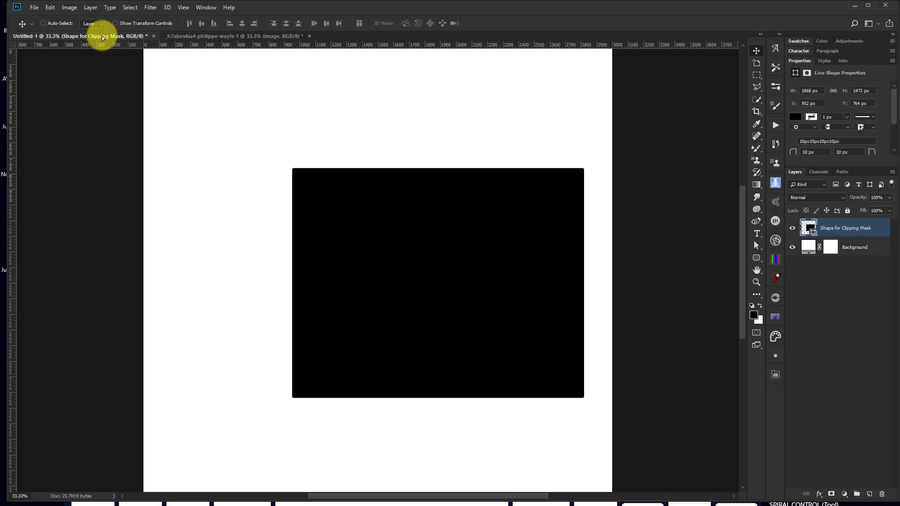
pyautogui.click(183, 36)
pyautogui.moveTo(151, 173); pyautogui.dragTo(116, 46)
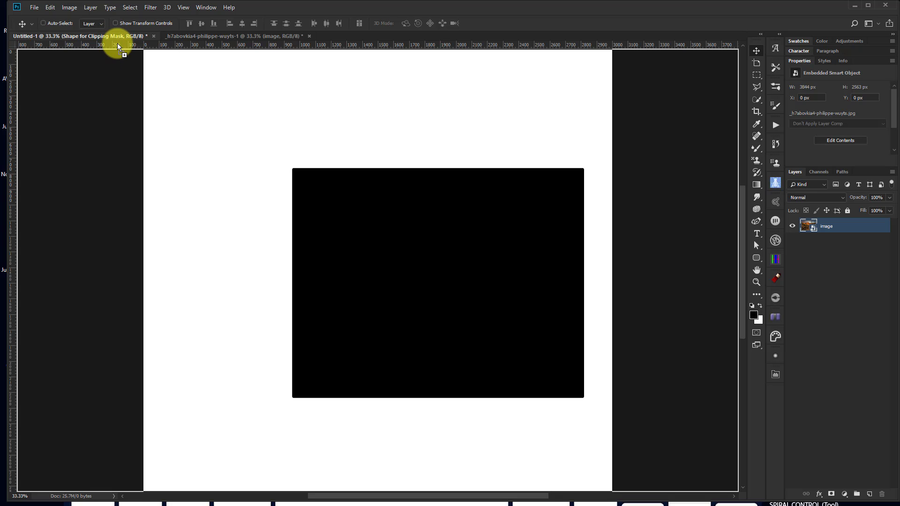
pyautogui.moveTo(117, 44); pyautogui.dragTo(117, 43)
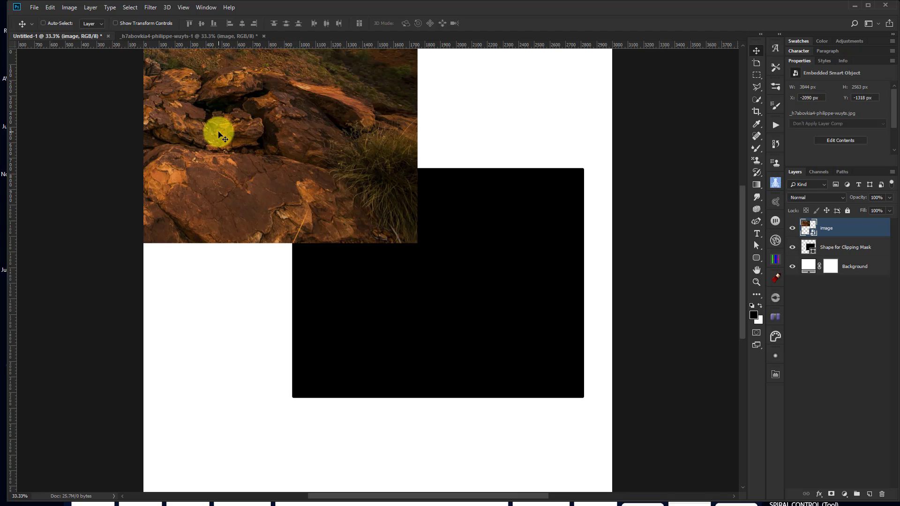
# Step: Try moving the photo over the black shape, then undo the move and delete the image layer
pyautogui.moveTo(220, 135); pyautogui.dragTo(416, 312)
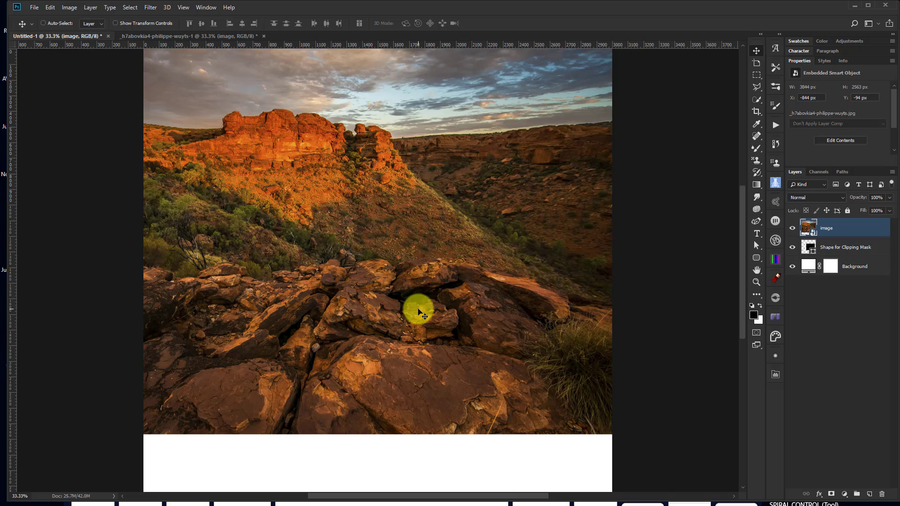
pyautogui.hotkey('ctrl', 'z')
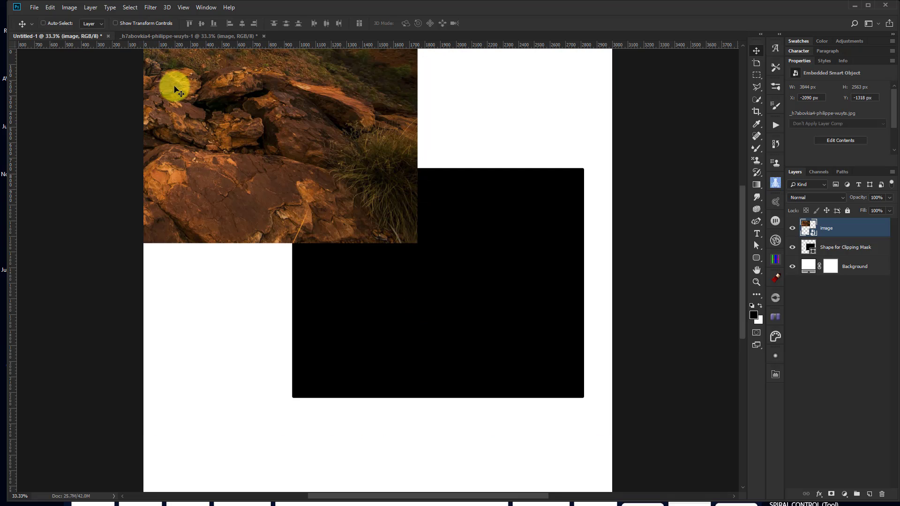
pyautogui.press('Delete')
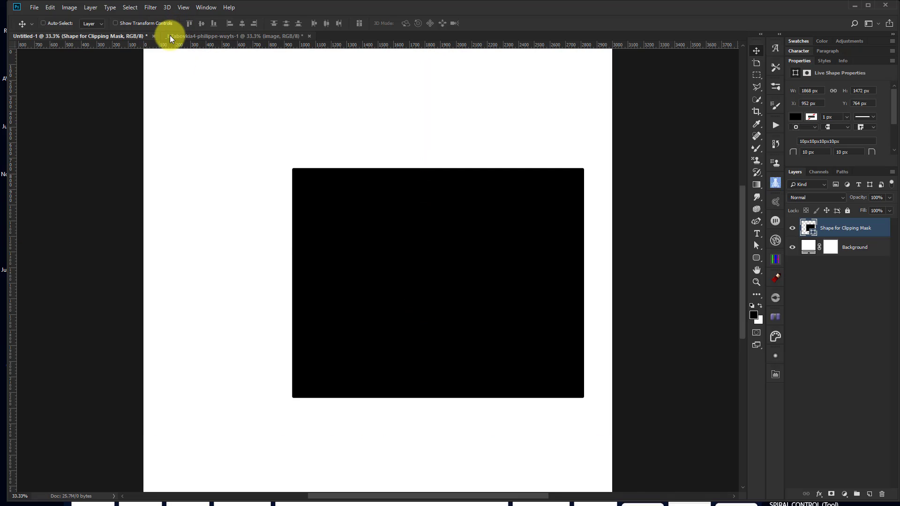
# Step: Copy the canyon photo into Untitled-1 over the black shape, at about X -390 px, Y 390 px
pyautogui.click(170, 35)
pyautogui.moveTo(293, 277); pyautogui.dragTo(310, 232)
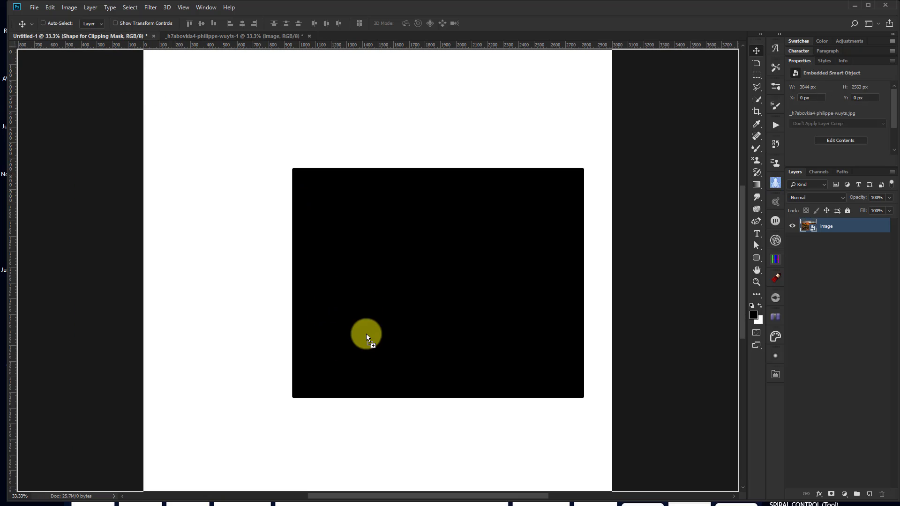
pyautogui.moveTo(383, 310); pyautogui.dragTo(383, 310)
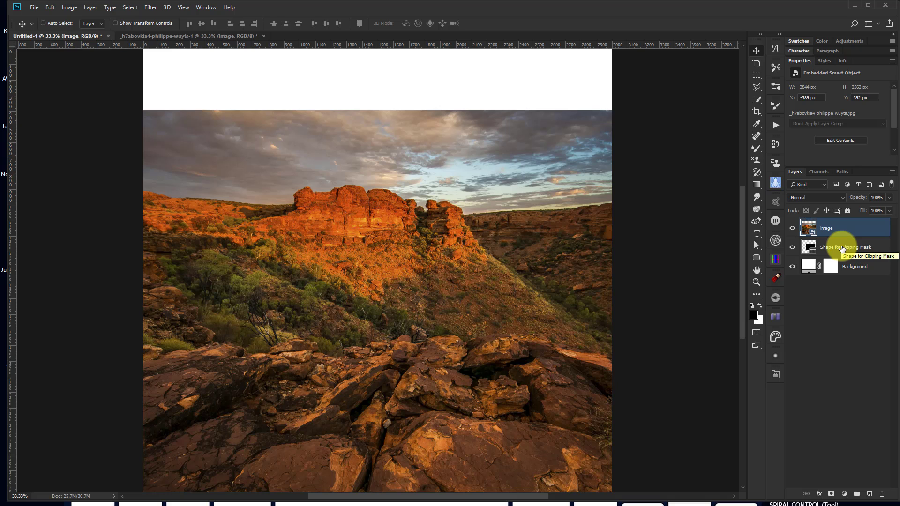
# Step: Clip the image layer to the Shape for Clipping Mask layer, and undo back to the black shape without the photo
pyautogui.rightClick(847, 229)
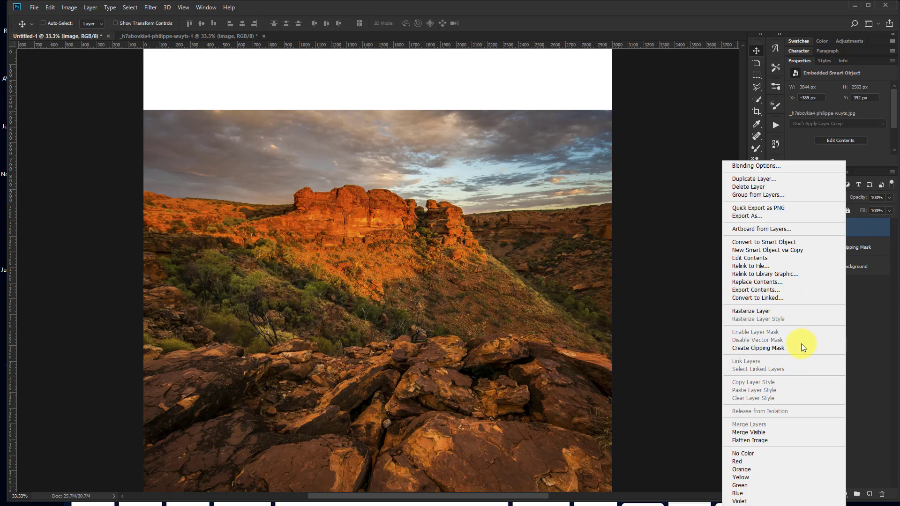
pyautogui.click(89, 9)
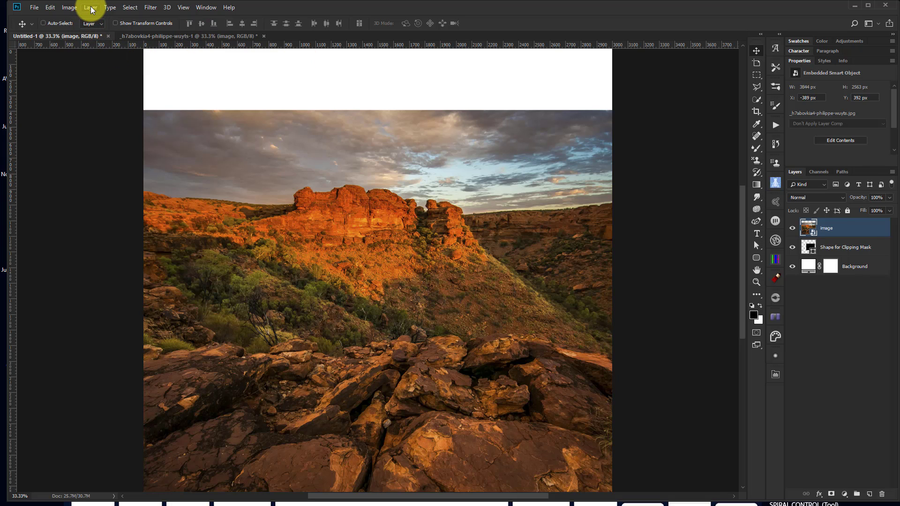
pyautogui.click(91, 9)
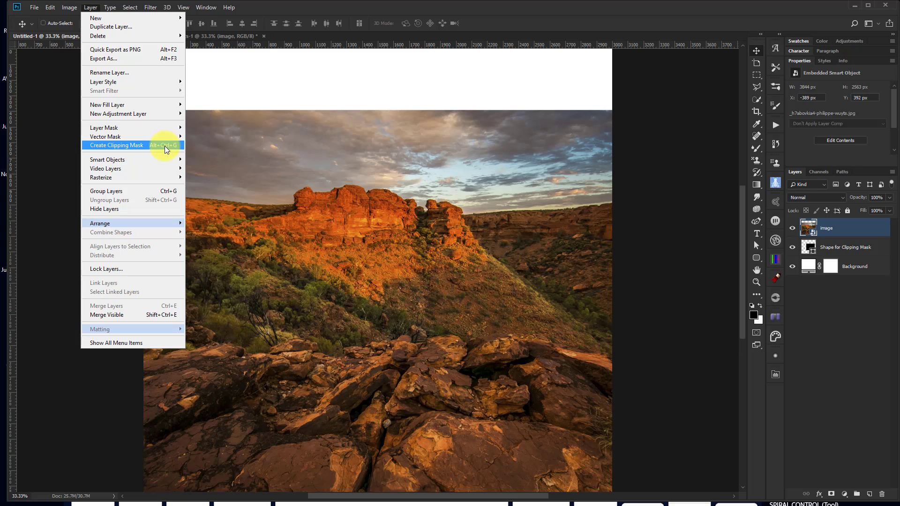
pyautogui.click(136, 147)
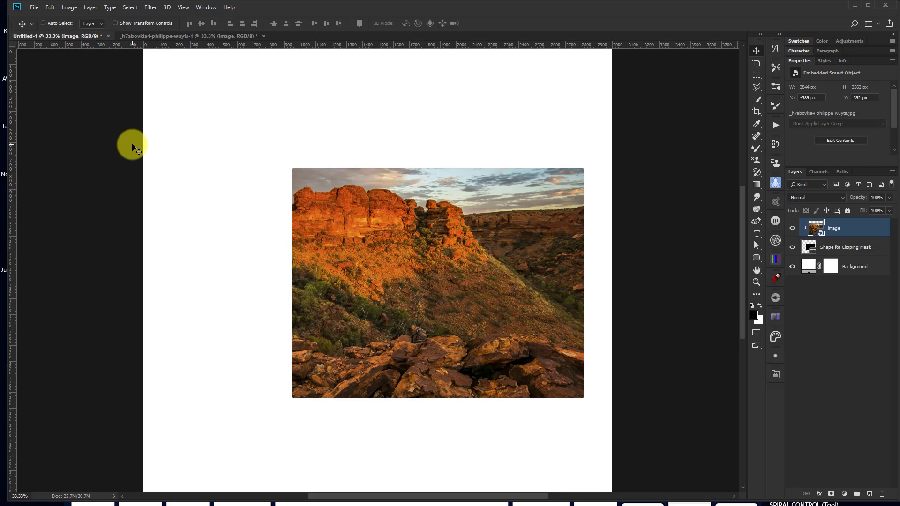
pyautogui.hotkey('ctrl', 'z')
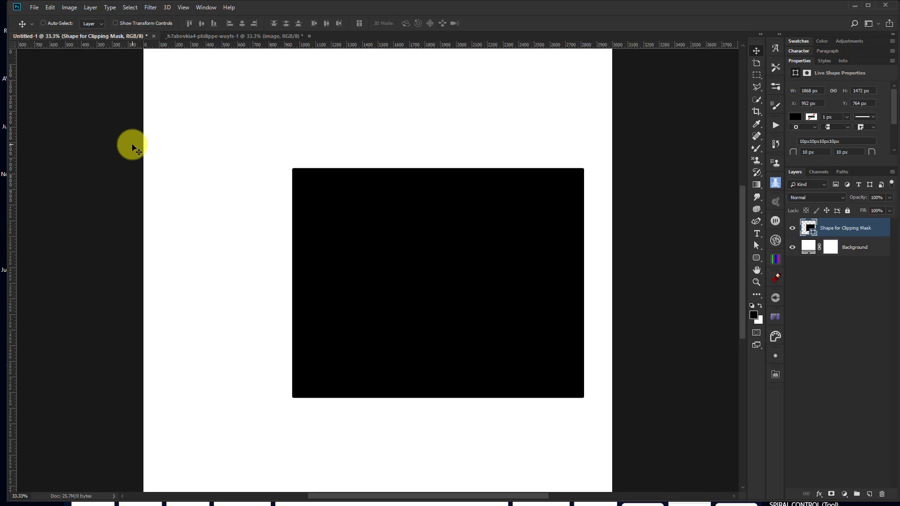
# Step: Arrange both documents 2-up vertical and copy the image layer into Untitled-1, at about X -450 px, Y 290 px
pyautogui.click(211, 7)
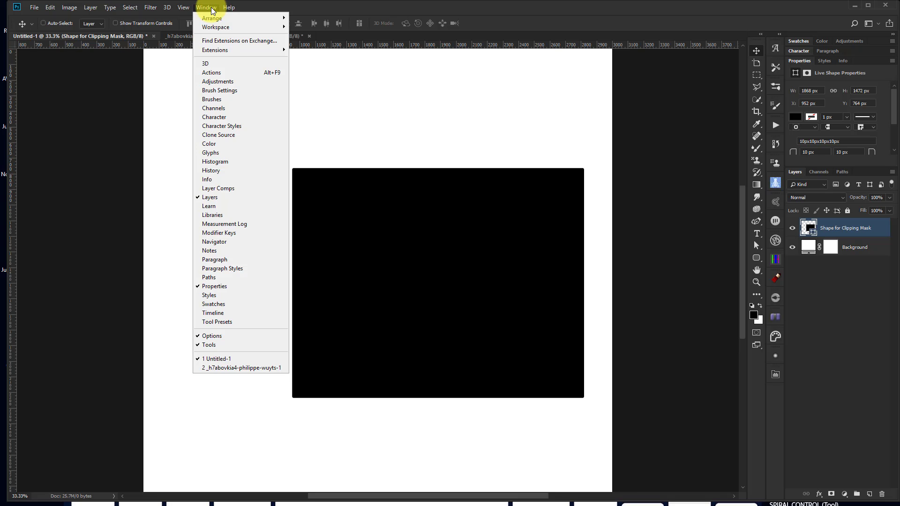
pyautogui.moveTo(208, 18)
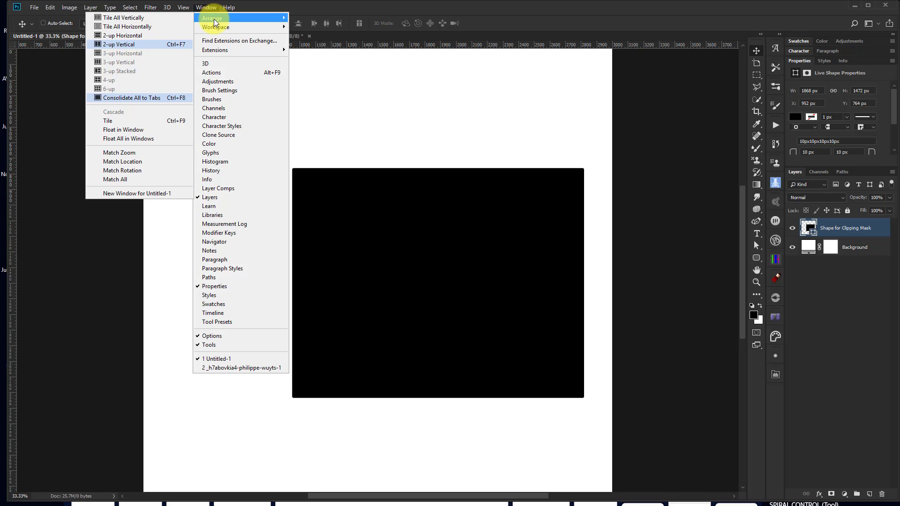
pyautogui.click(137, 44)
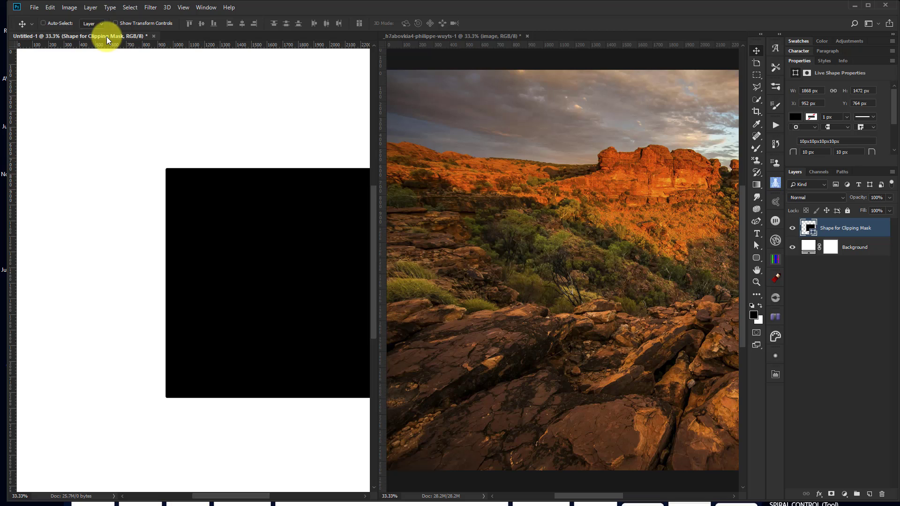
pyautogui.click(438, 36)
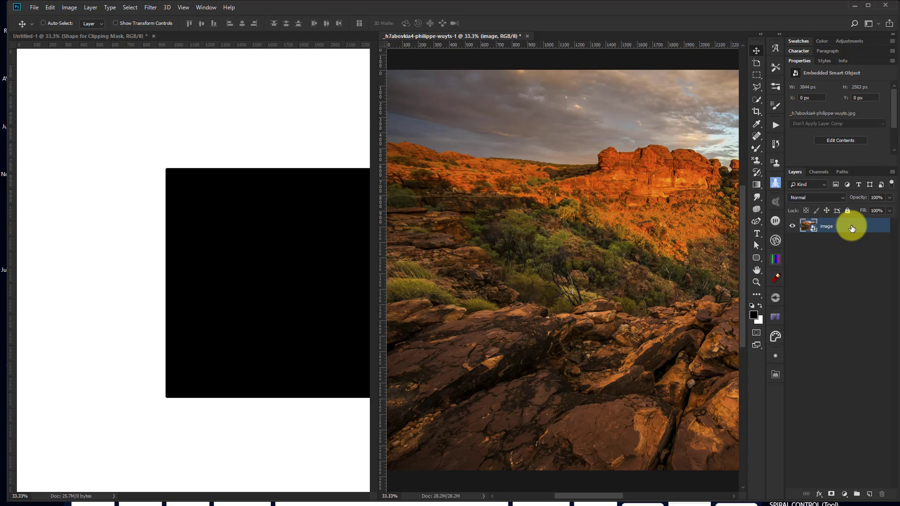
pyautogui.moveTo(851, 229); pyautogui.dragTo(246, 294)
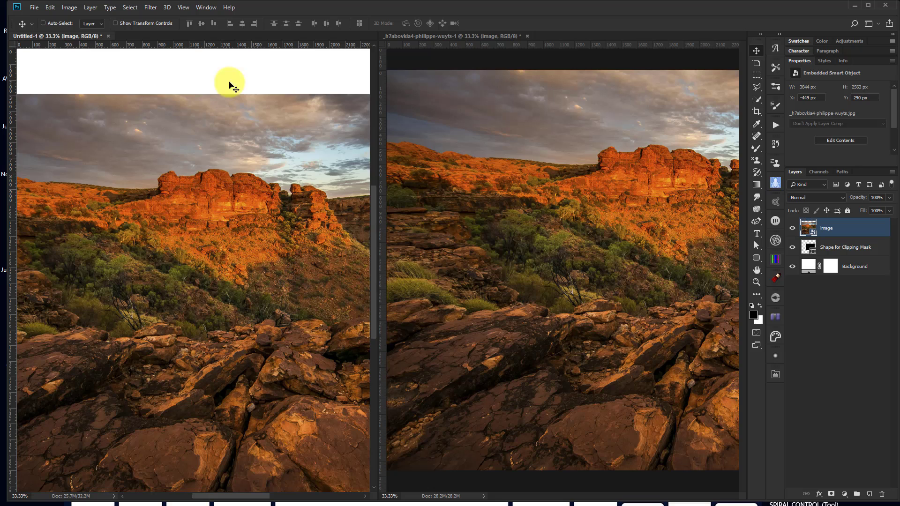
# Step: Consolidate all documents to tabs and undo the copying of the image layer into Untitled-1
pyautogui.click(208, 8)
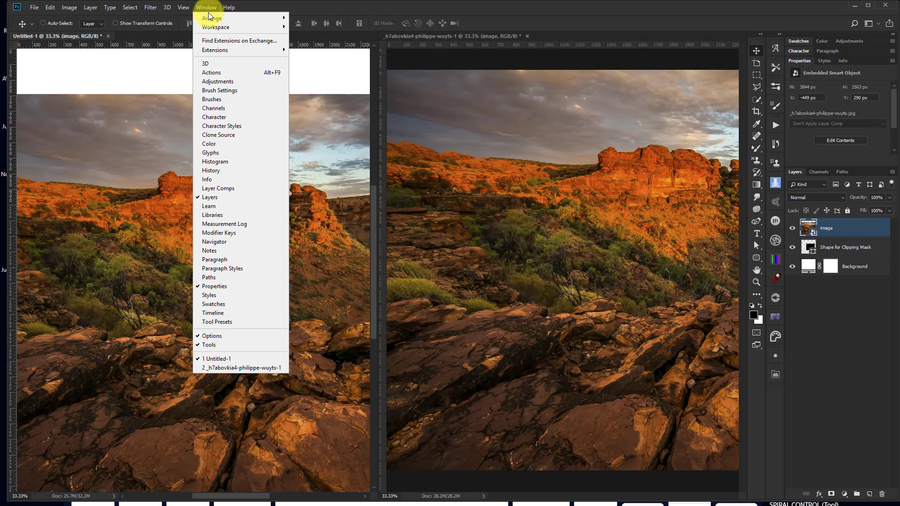
pyautogui.moveTo(213, 18)
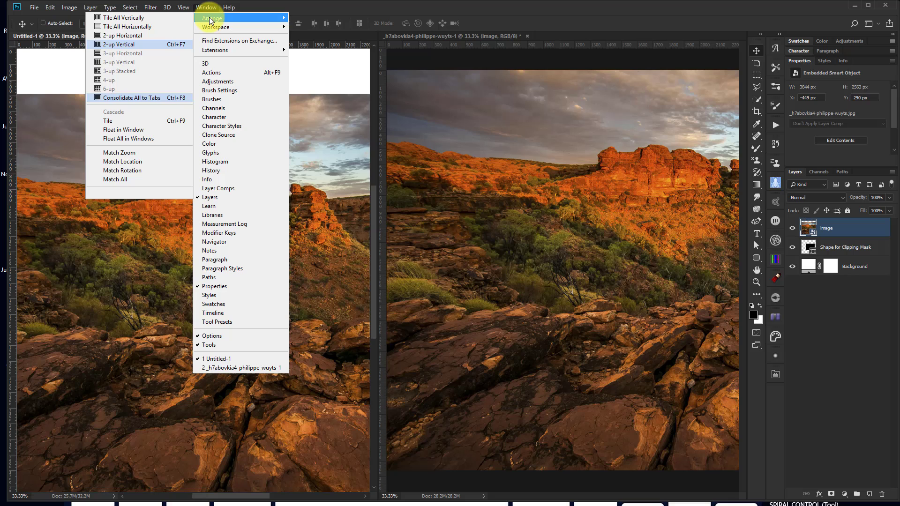
pyautogui.click(147, 97)
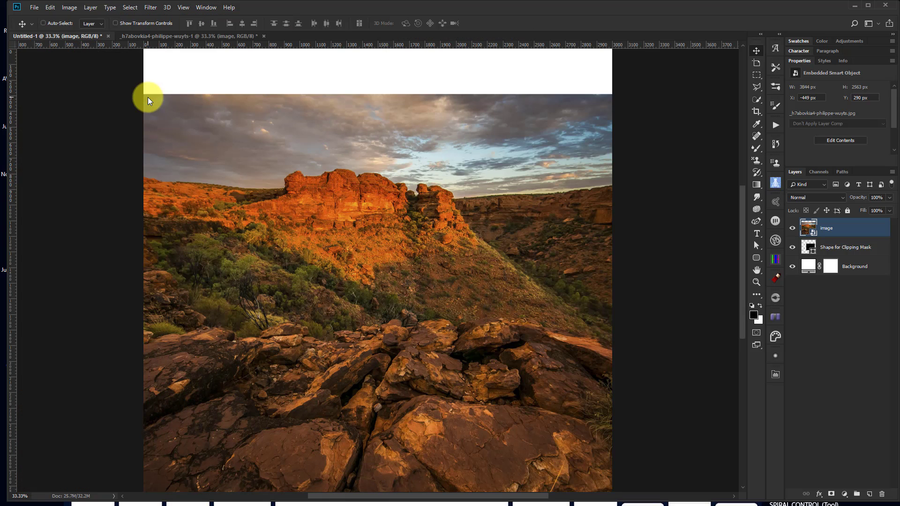
pyautogui.hotkey('ctrl', 'z')
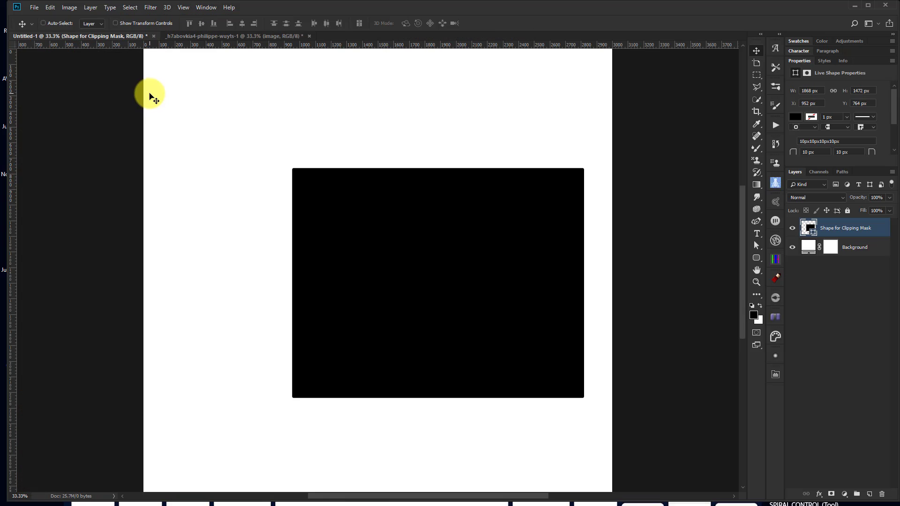
# Step: Place the canyon photo from the Rock folder as an embedded smart object in Untitled-1, and undo the placement
pyautogui.click(36, 6)
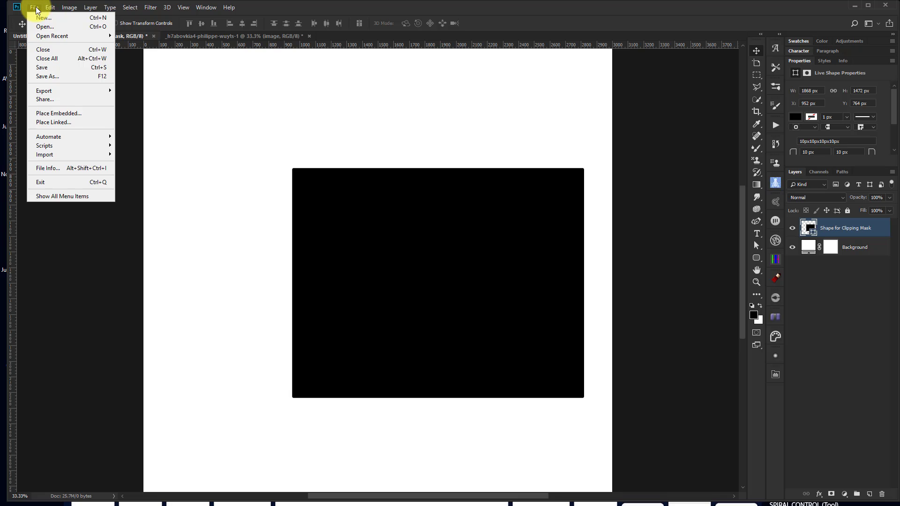
pyautogui.click(73, 114)
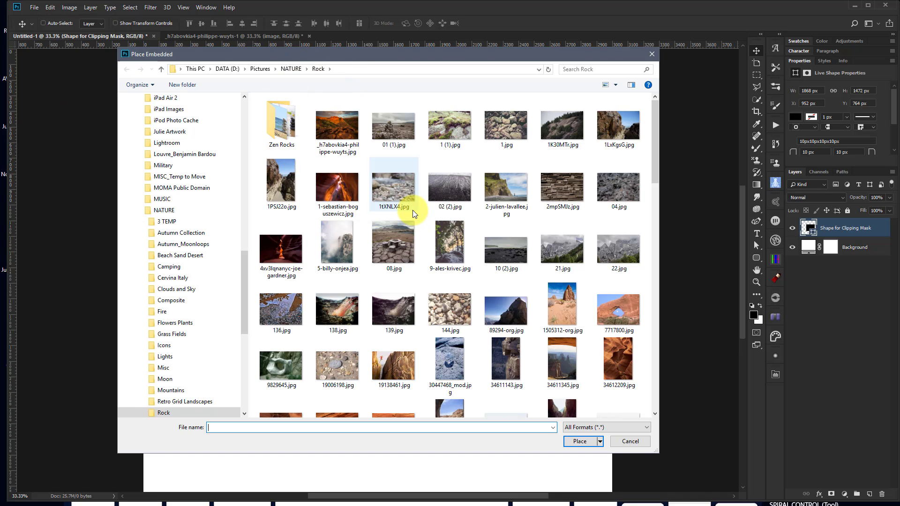
pyautogui.click(331, 129)
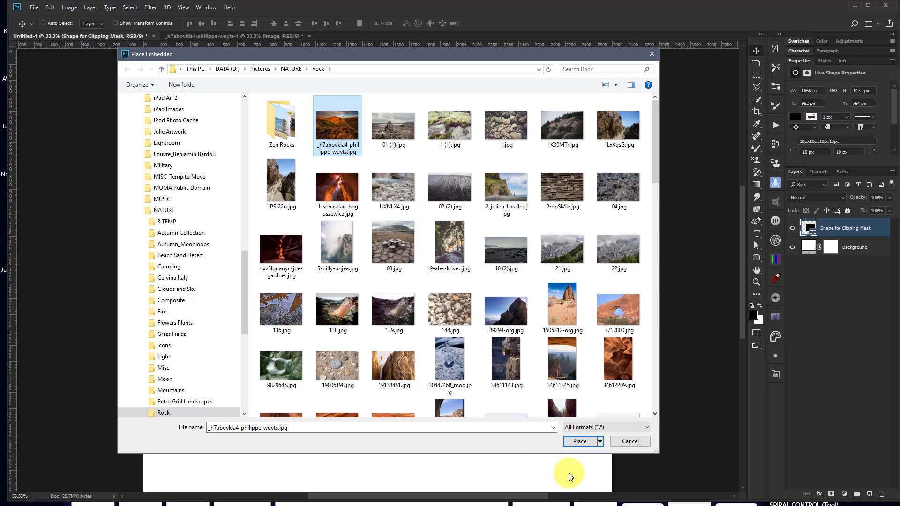
pyautogui.doubleClick(339, 127)
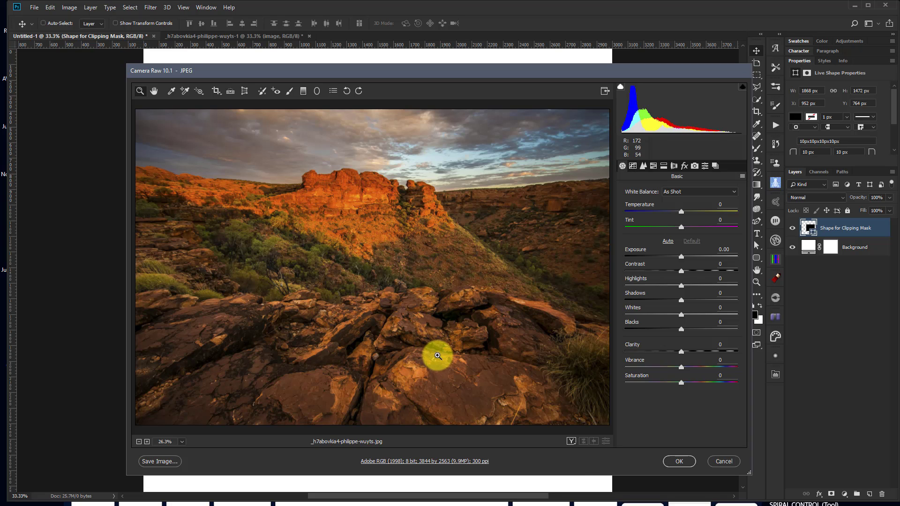
pyautogui.click(678, 462)
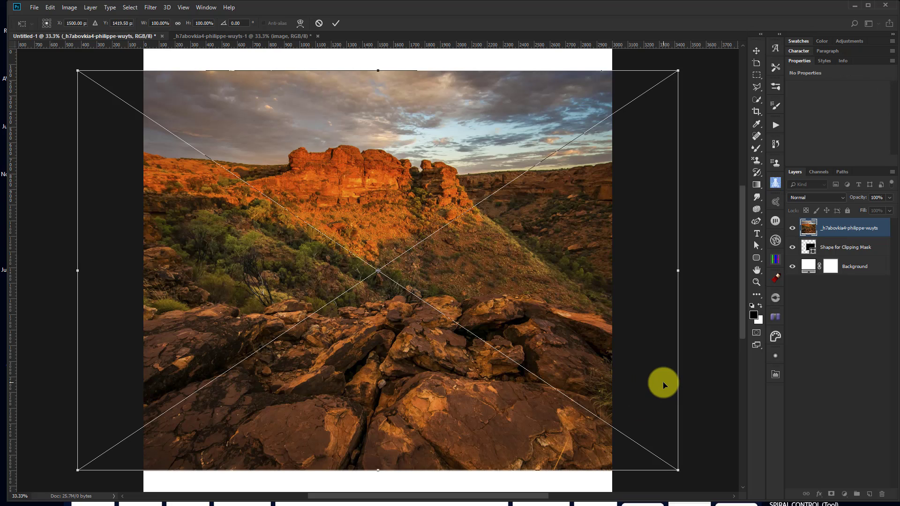
pyautogui.click(336, 26)
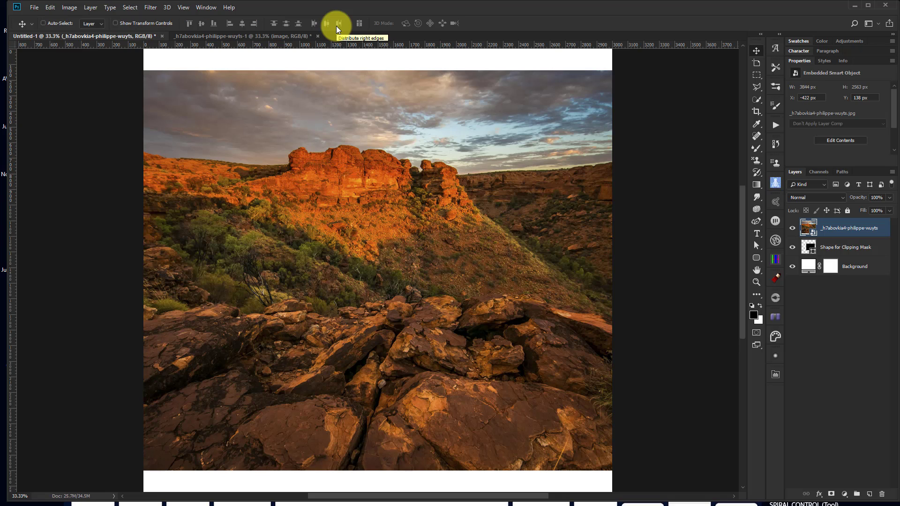
pyautogui.hotkey('ctrl', 'z')
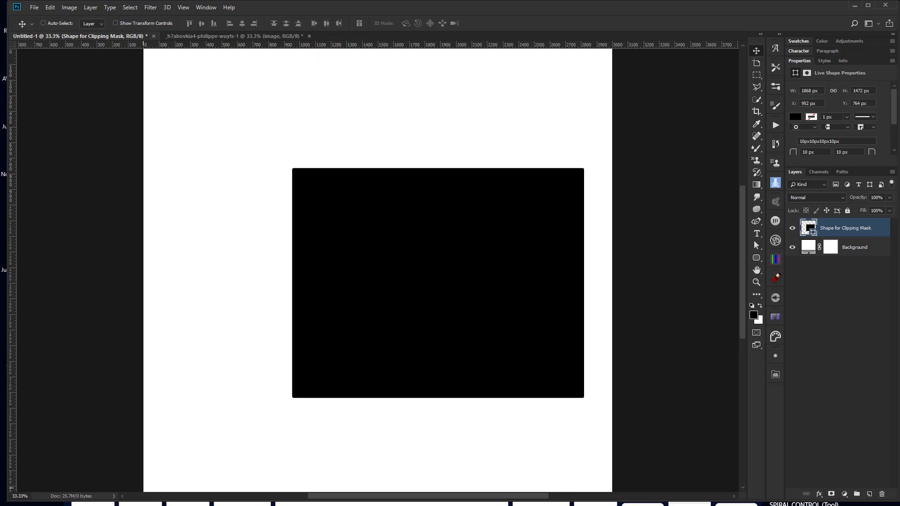
# Step: Switch to Bridge to place the canyon photo from the Rock folder into Untitled-1, and delete the placed layer
pyautogui.hotkey('ctrl', 'alt', 'o')
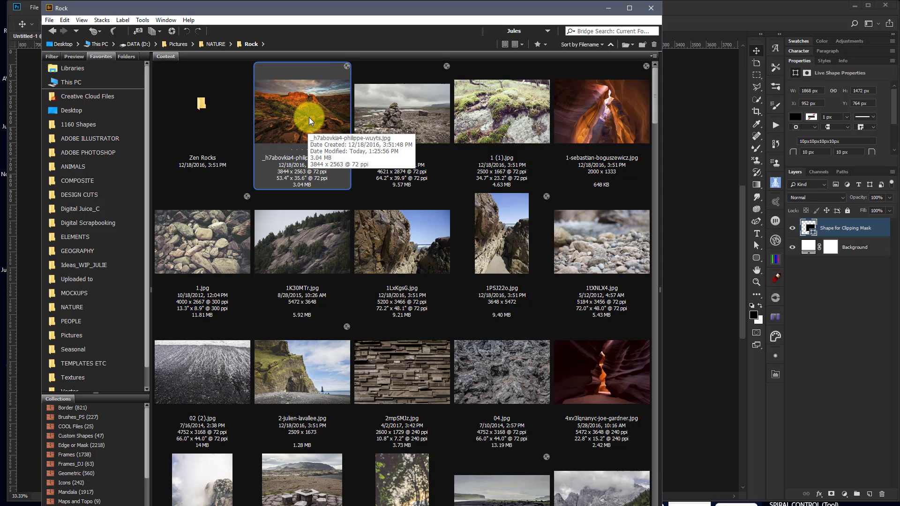
pyautogui.click(691, 242)
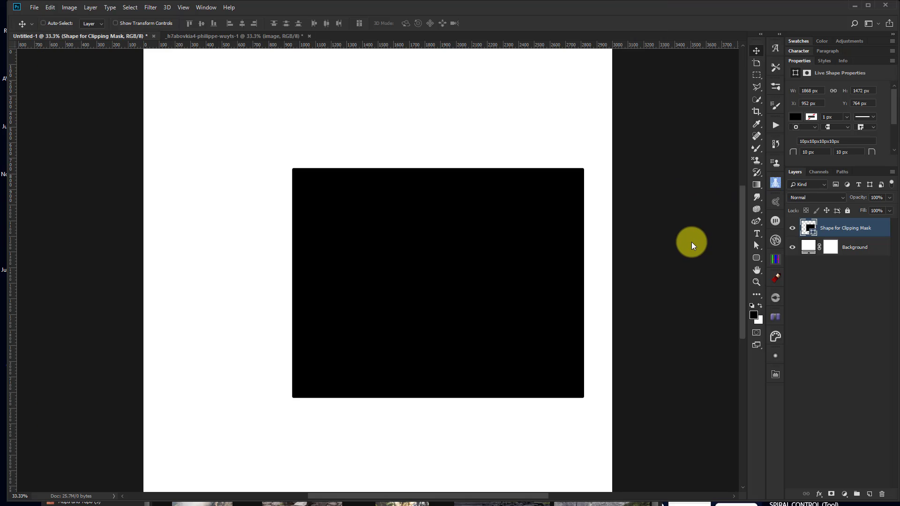
pyautogui.press('Return')
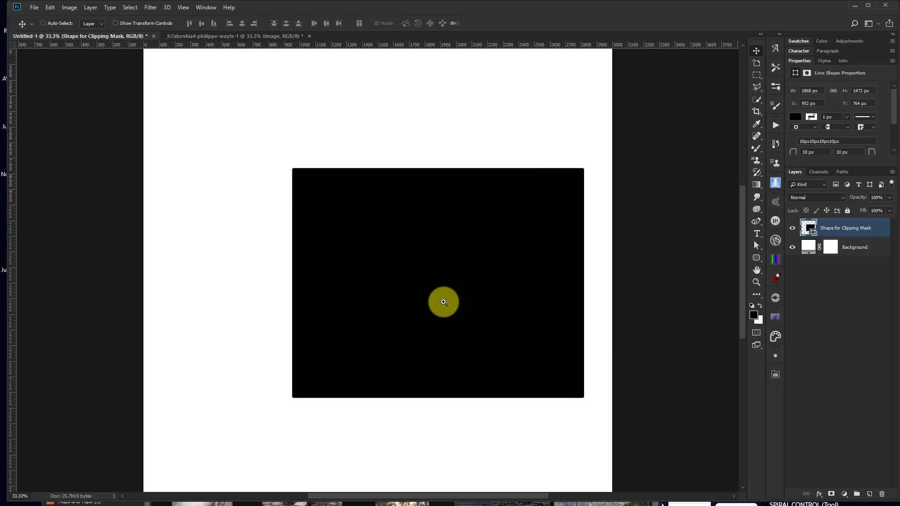
pyautogui.press('Return')
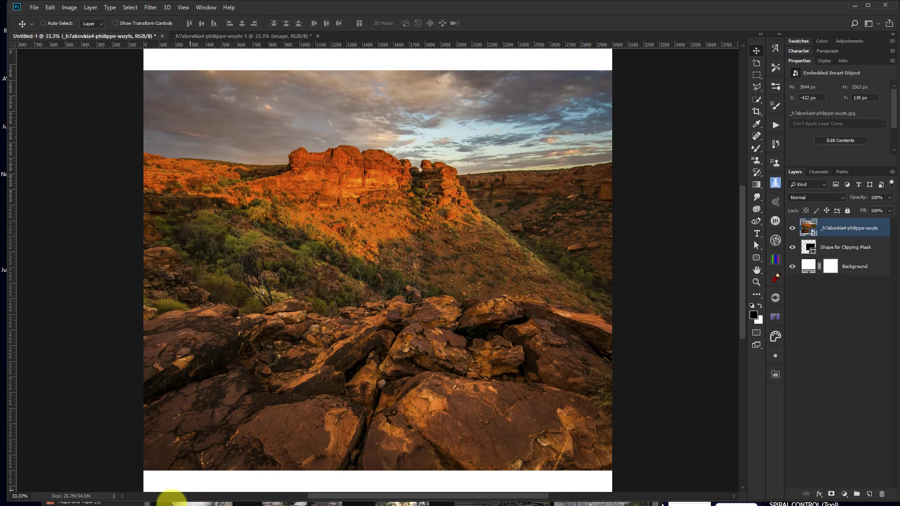
pyautogui.press('Delete')
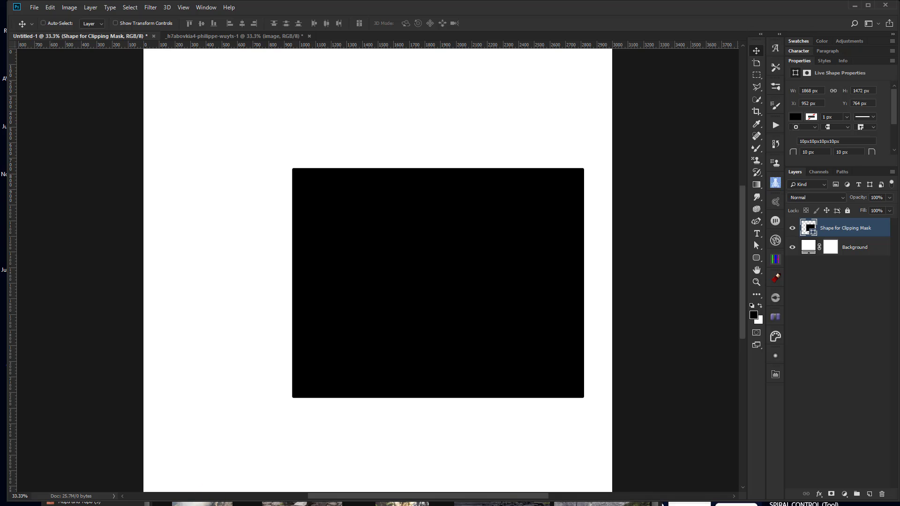
# Step: Switch to File Explorer to place the canyon photo from the Rock folder into Untitled-1, and undo the placement
pyautogui.hotkey('alt', 'Tab')
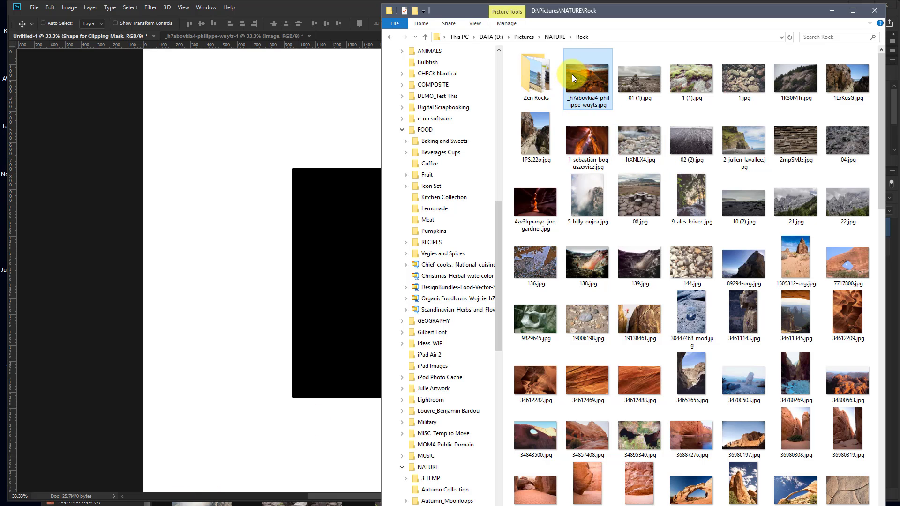
pyautogui.moveTo(580, 80); pyautogui.dragTo(283, 251)
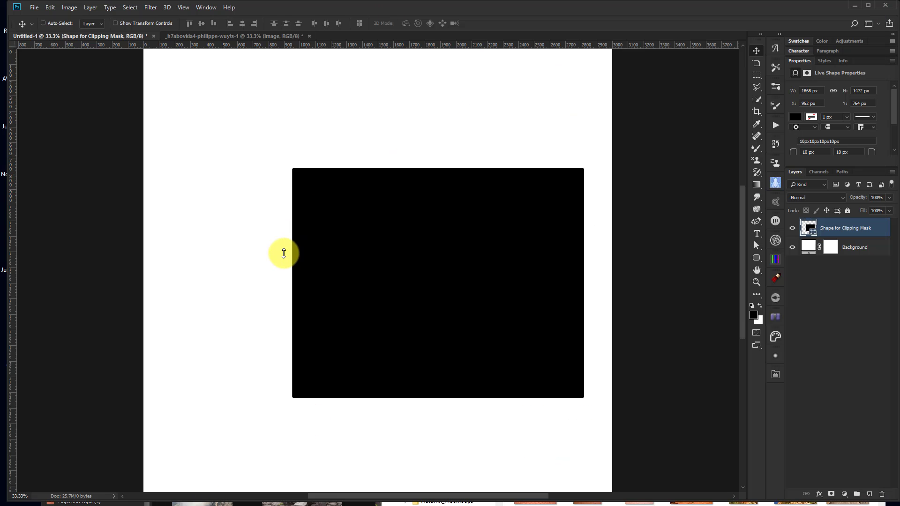
pyautogui.press('Return')
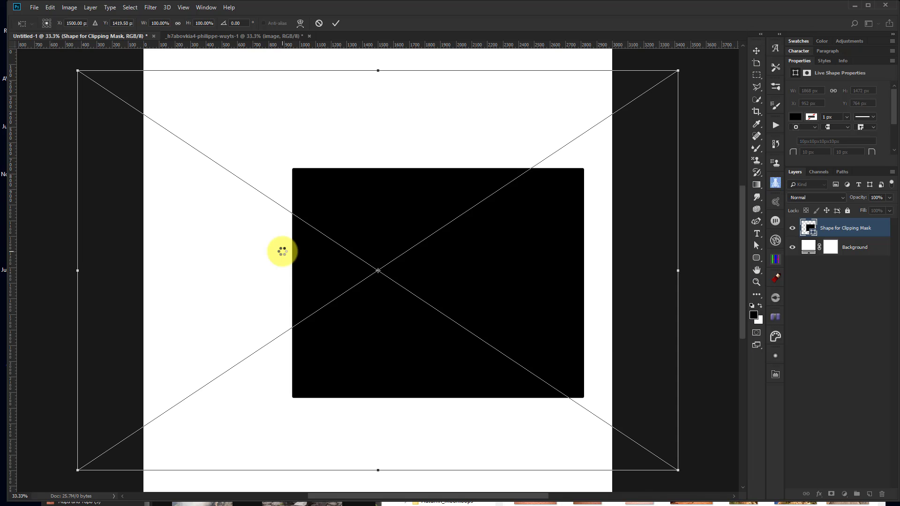
pyautogui.press('Return')
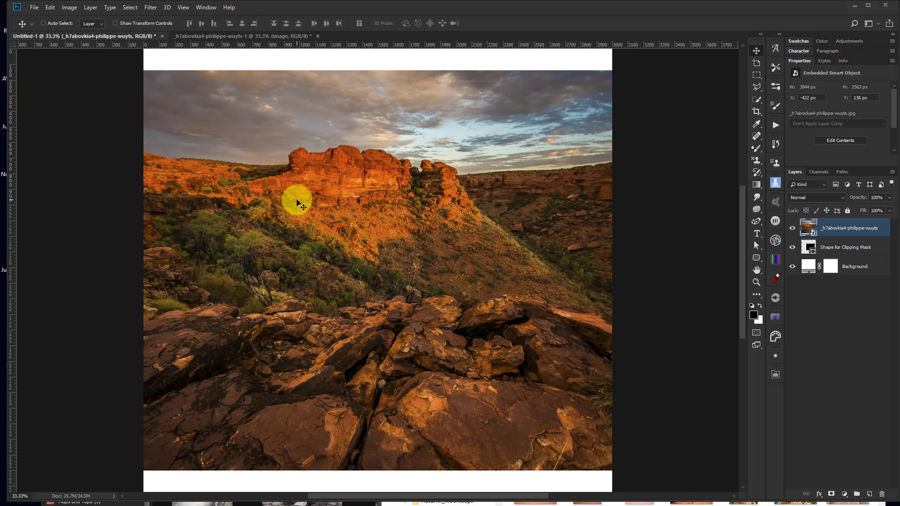
pyautogui.hotkey('ctrl', 'z')
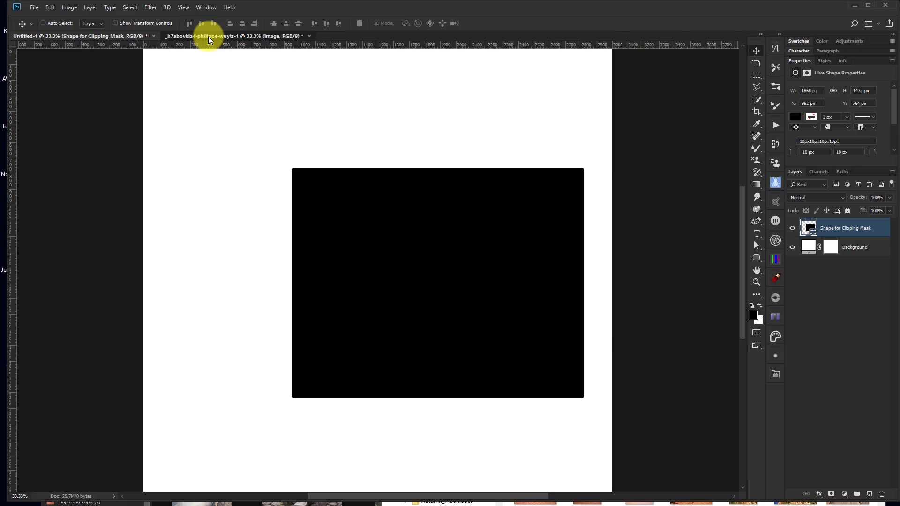
# Step: Copy the entire canyon image from its own document and paste it into Untitled-1 above the Shape for Clipping Mask layer
pyautogui.click(208, 35)
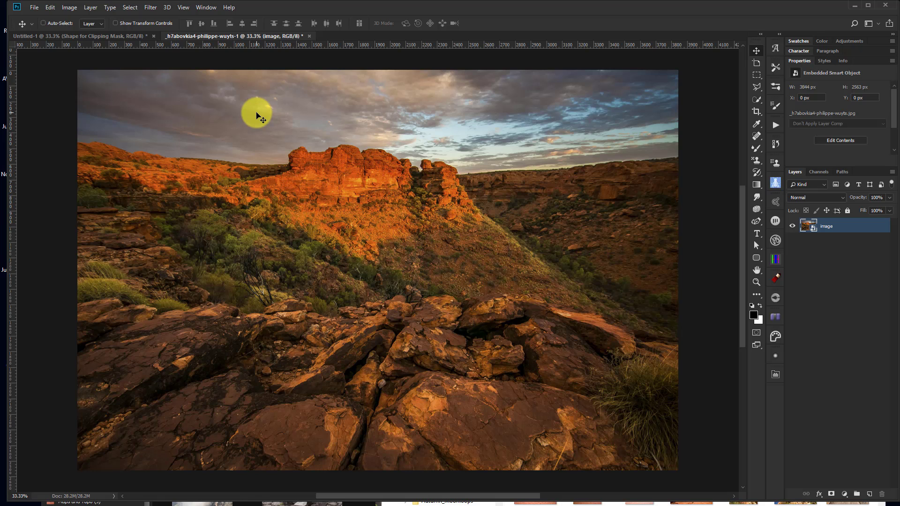
pyautogui.hotkey('ctrl', 'a')
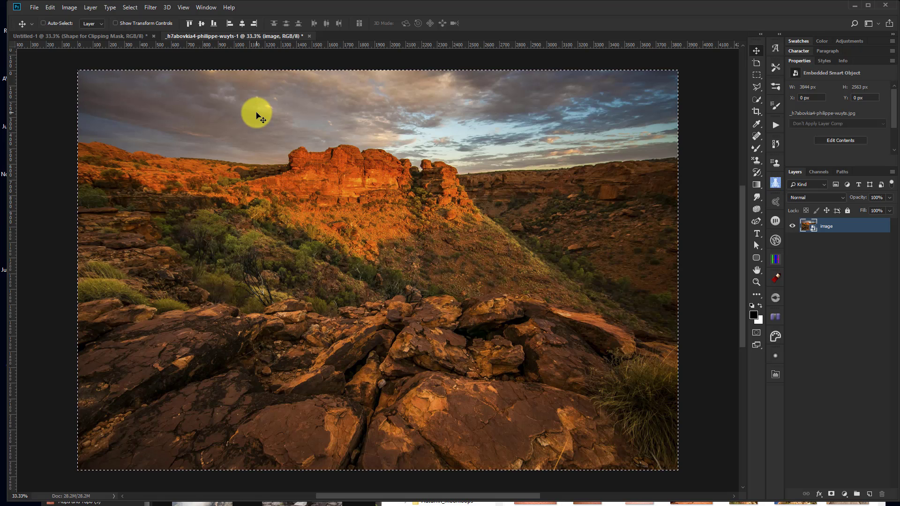
pyautogui.click(125, 37)
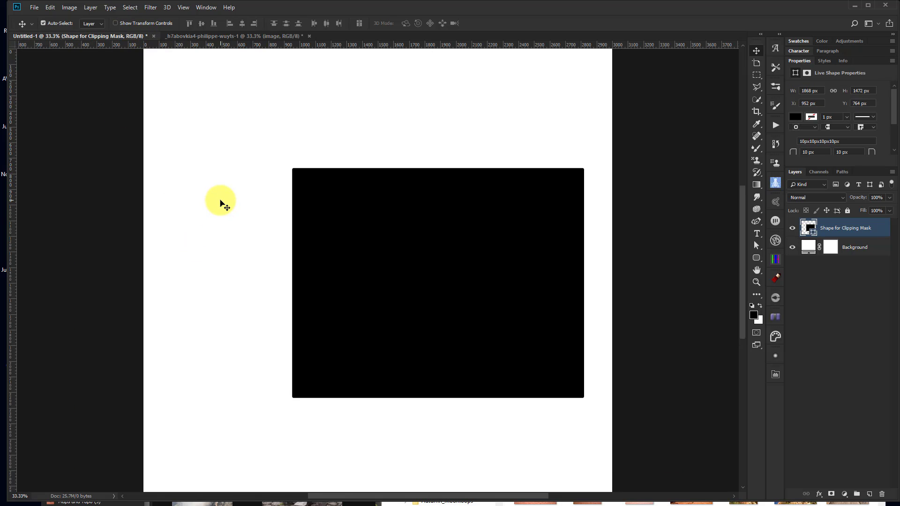
pyautogui.hotkey('ctrl', 'v')
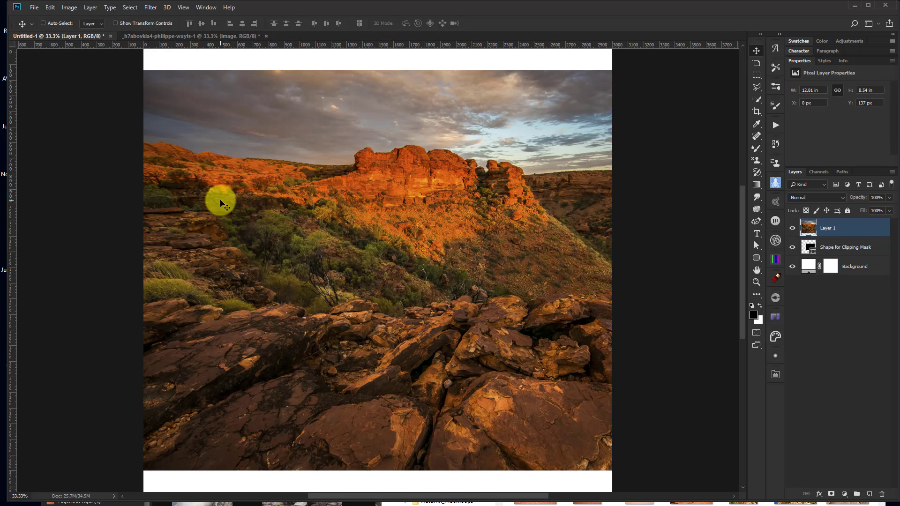